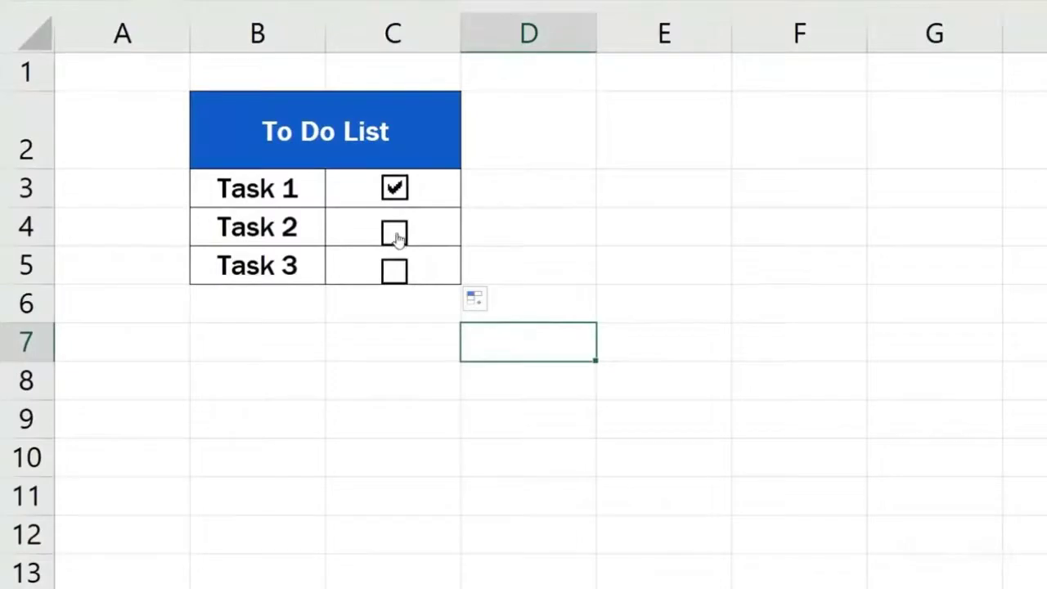
# Step: Tick the Task 2 and Task 3 checkboxes in the To Do List and clear the Task 2 checkbox again
pyautogui.click(395, 232)
pyautogui.click(396, 271)
pyautogui.click(394, 232)
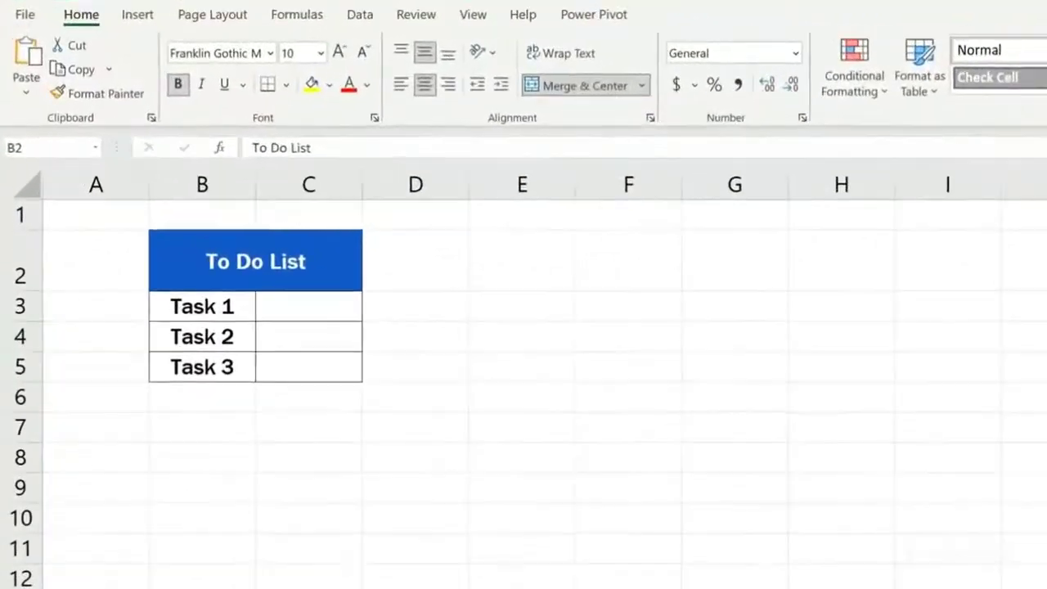
# Step: Customize the ribbon's main tabs to include Developer and apply the change
pyautogui.click(932, 507)
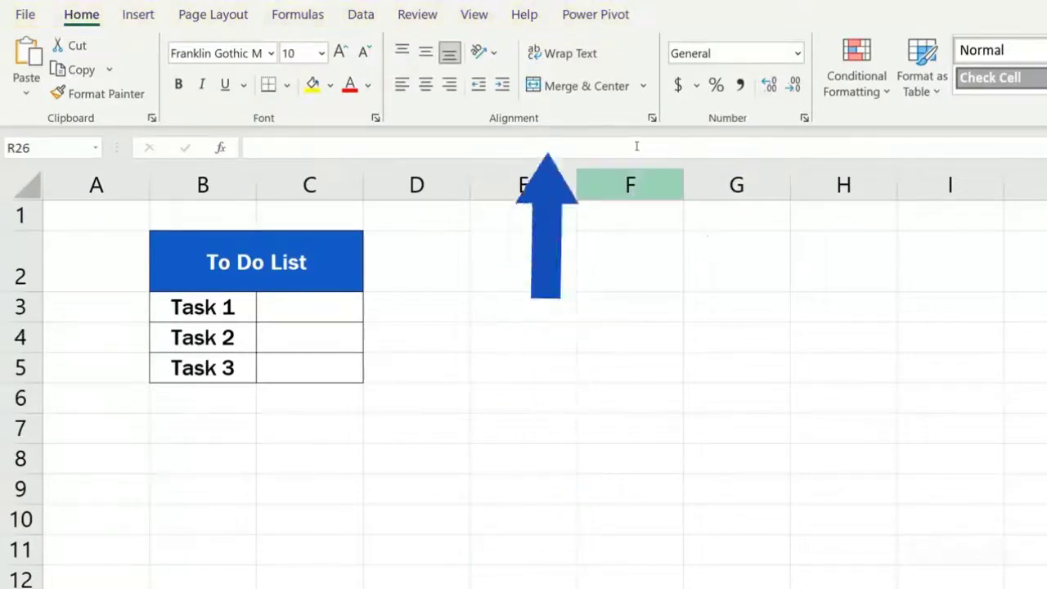
pyautogui.rightClick(611, 121)
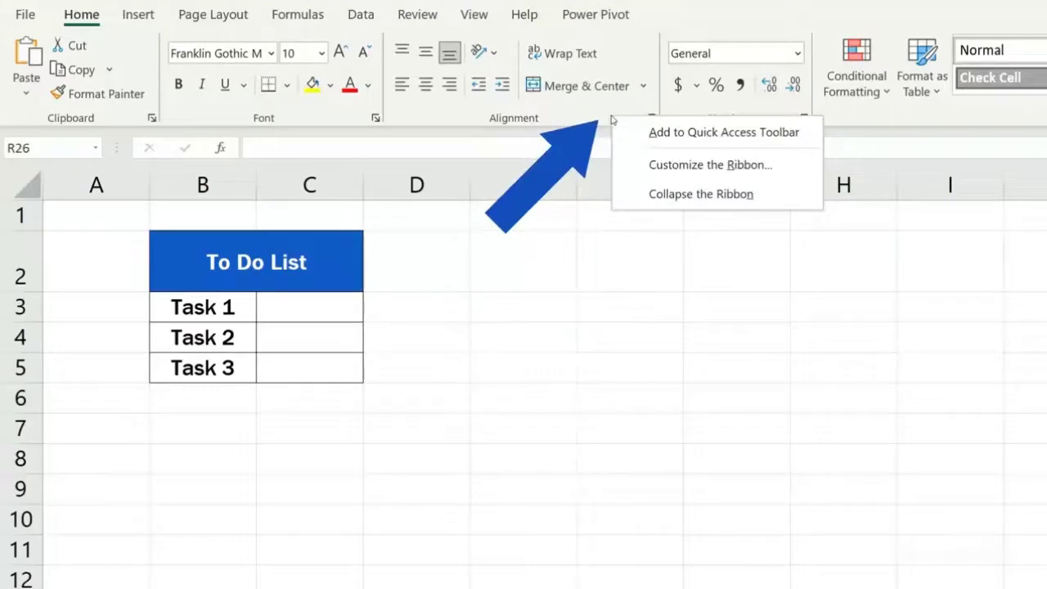
pyautogui.click(640, 163)
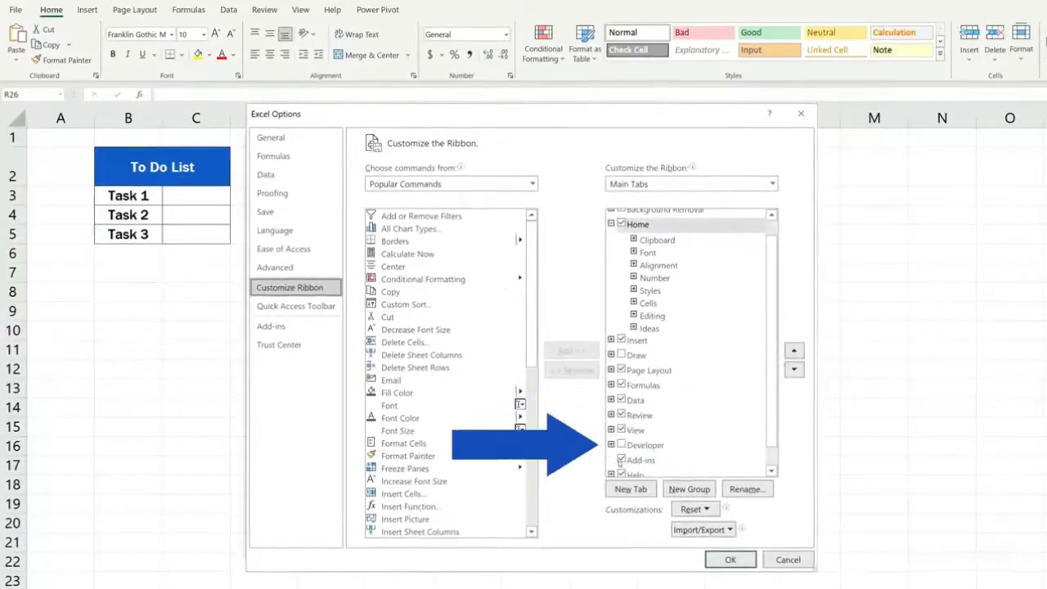
pyautogui.click(621, 445)
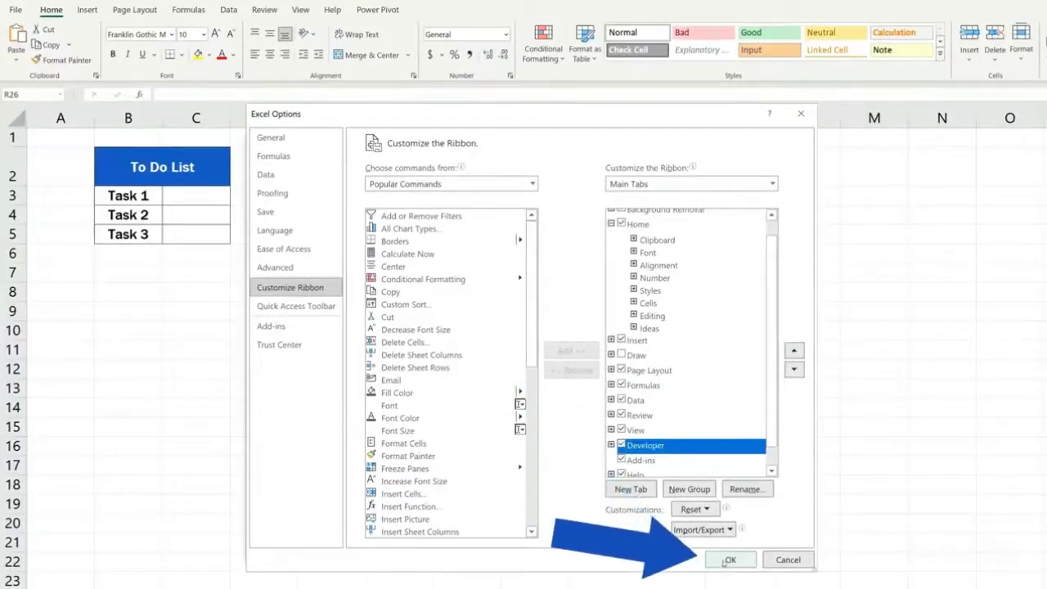
pyautogui.press('Return')
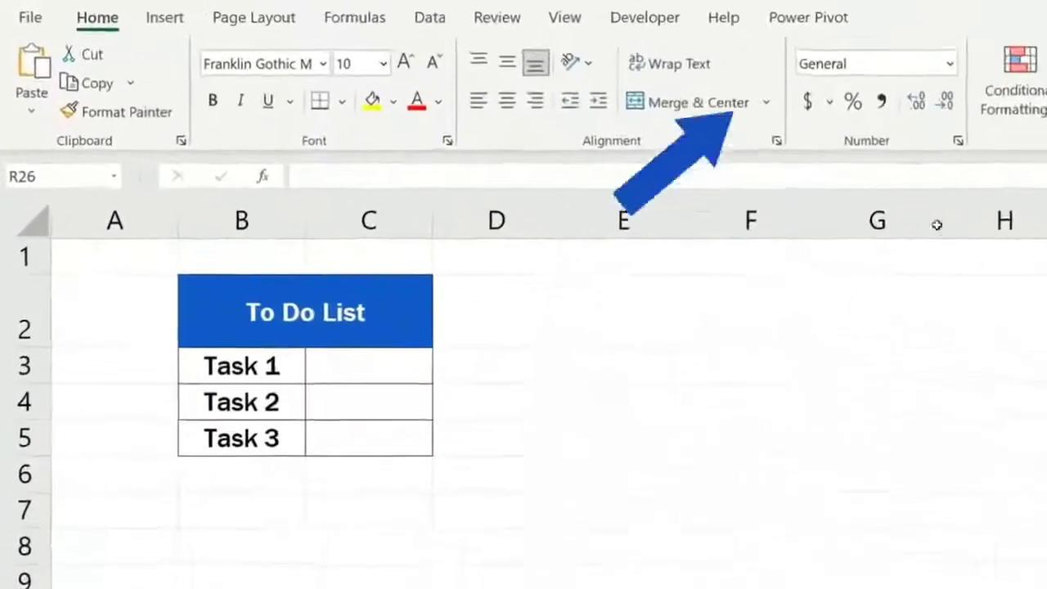
# Step: Insert a Form Controls checkbox and position its box inside cell C3 beside Task 1
pyautogui.click(347, 12)
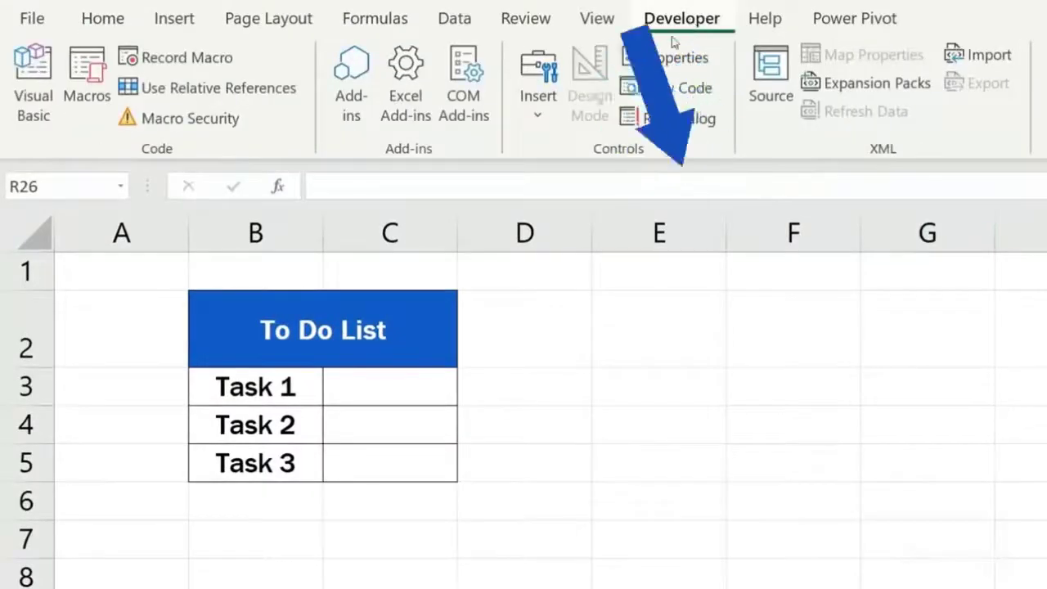
pyautogui.click(545, 97)
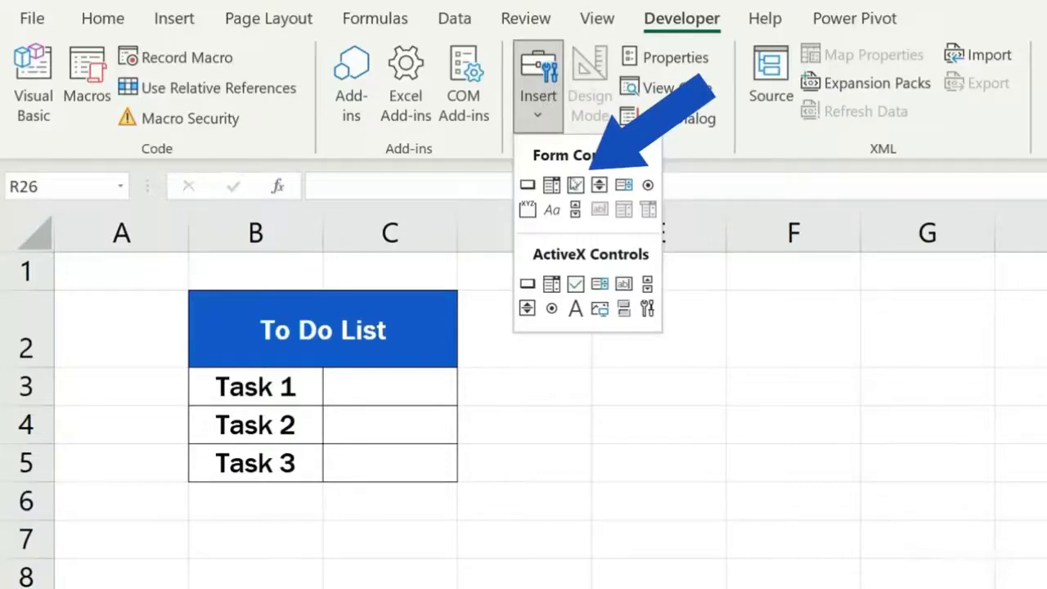
pyautogui.click(577, 186)
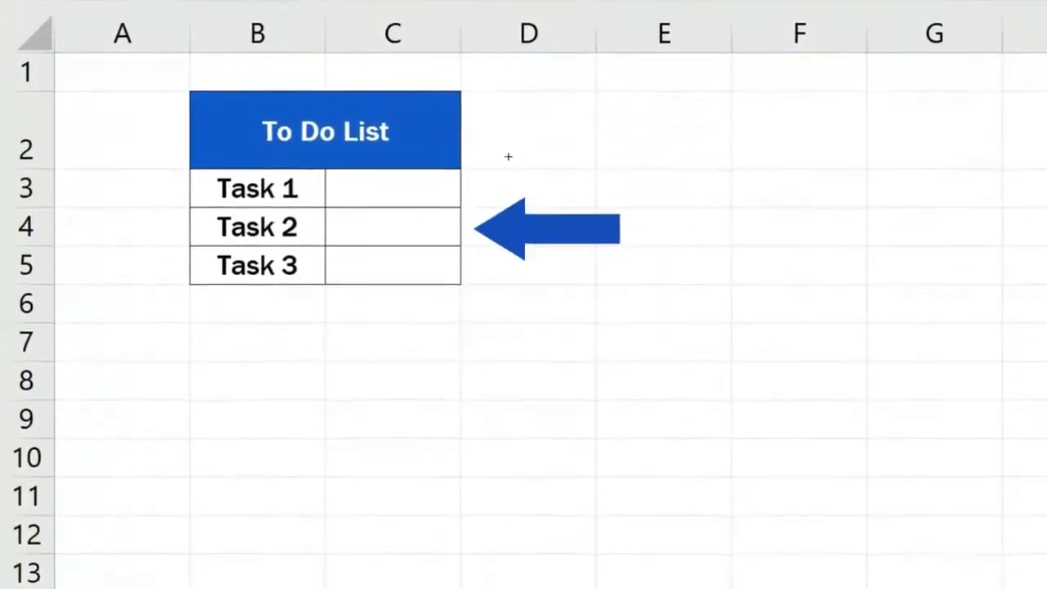
pyautogui.click(382, 189)
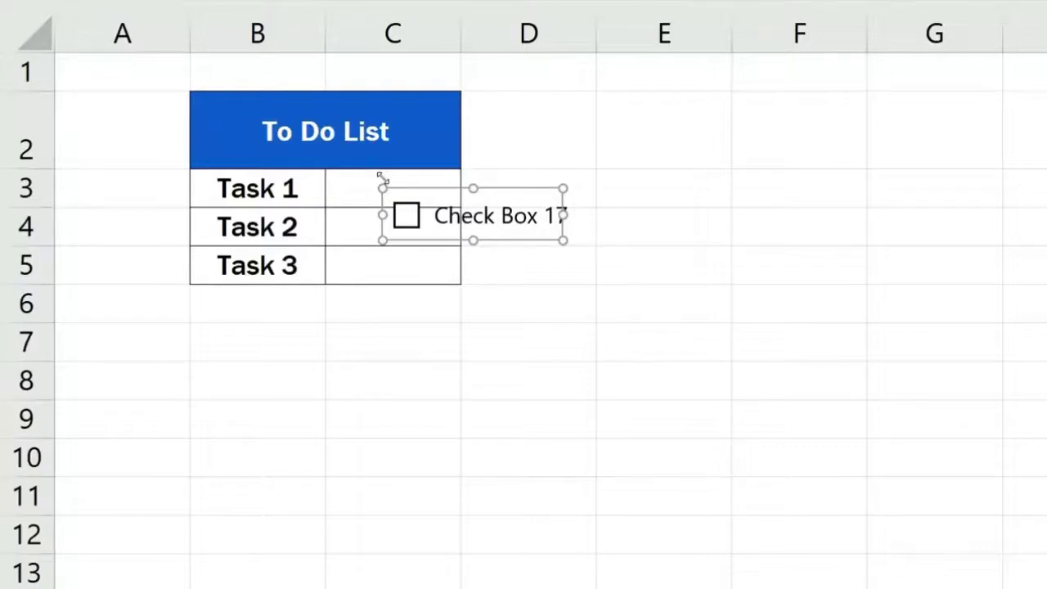
pyautogui.moveTo(423, 188); pyautogui.dragTo(423, 161)
# Step: Delete the label text of the Task 1 checkbox and narrow its frame slightly within column D
pyautogui.click(501, 189)
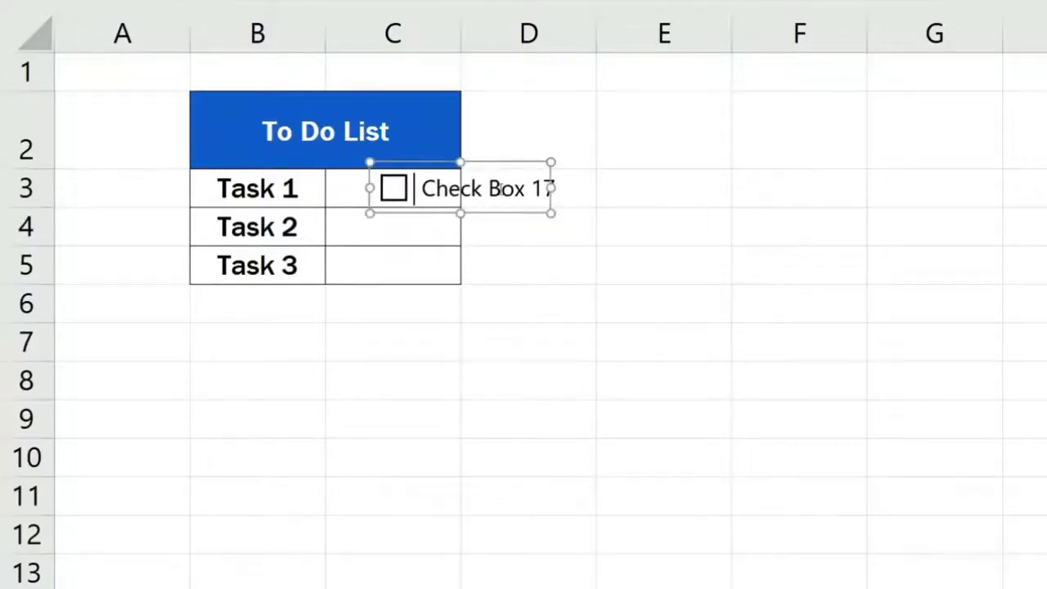
pyautogui.moveTo(536, 189); pyautogui.dragTo(415, 189)
pyautogui.press('BackSpace')
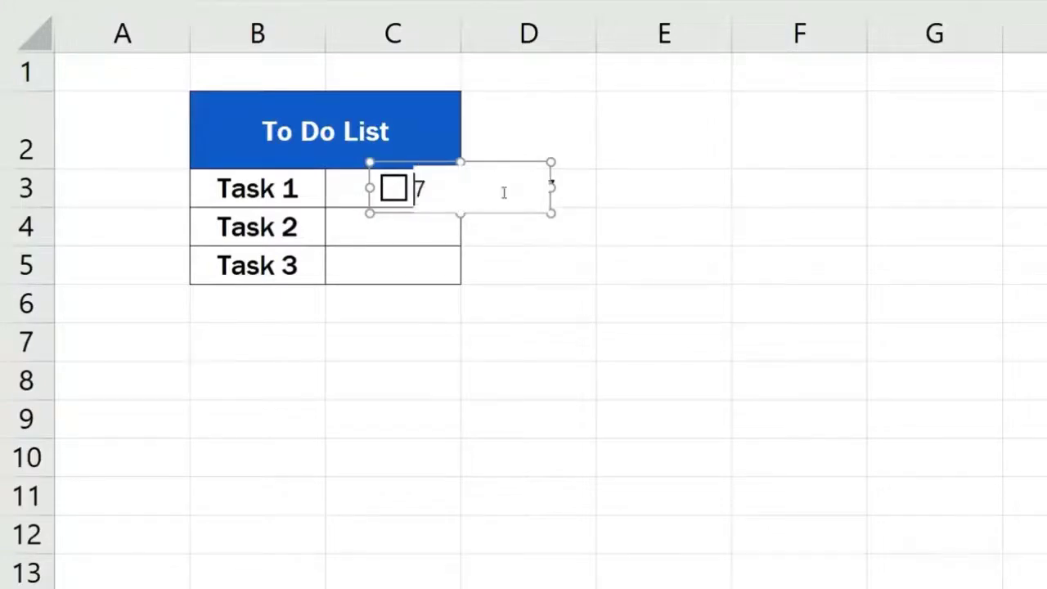
pyautogui.press('Delete')
pyautogui.moveTo(552, 187); pyautogui.dragTo(530, 186)
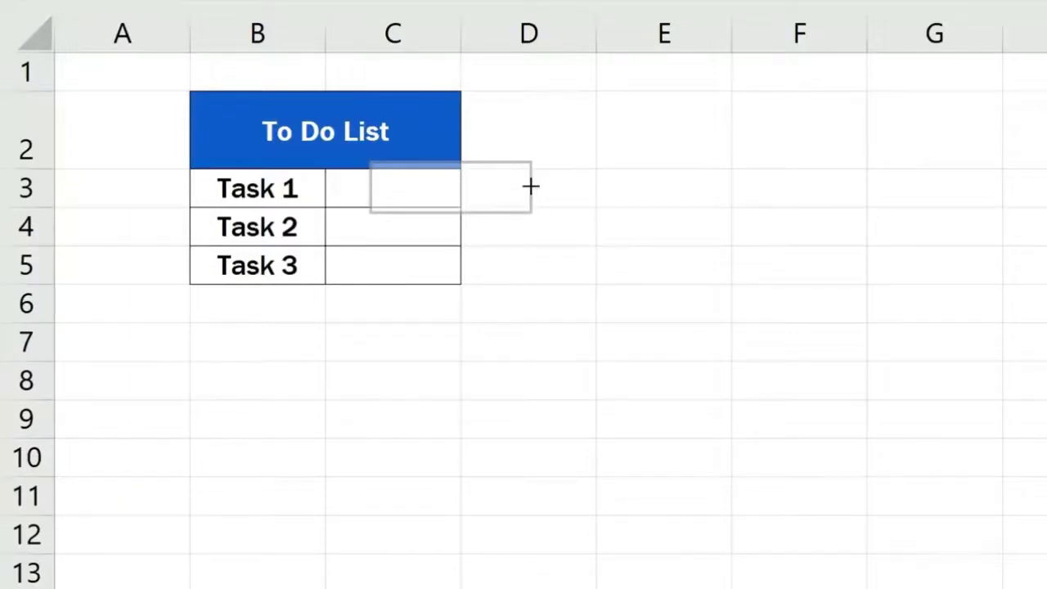
pyautogui.moveTo(530, 187); pyautogui.dragTo(530, 186)
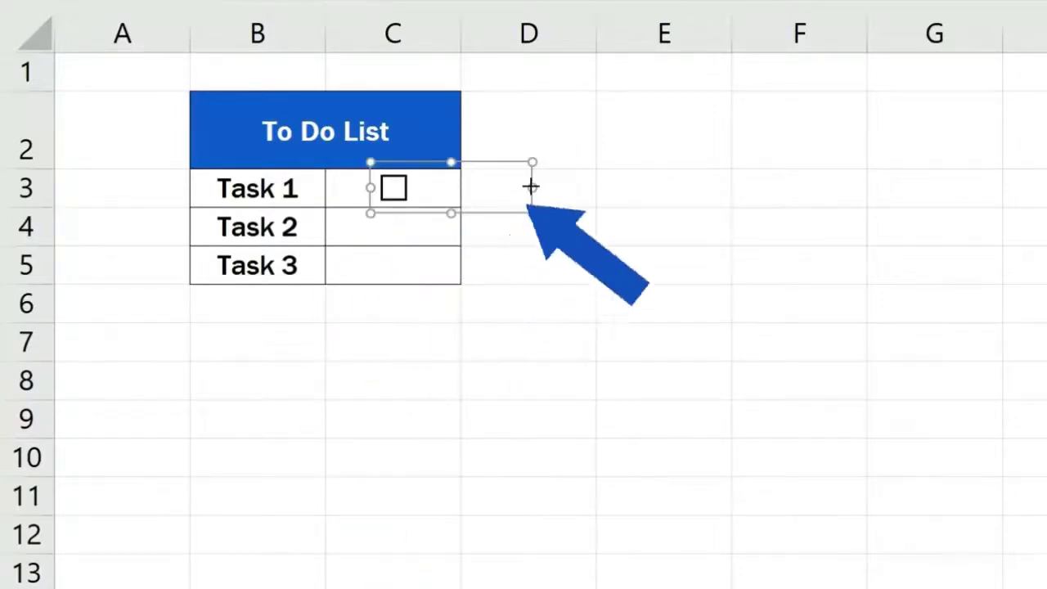
pyautogui.click(631, 397)
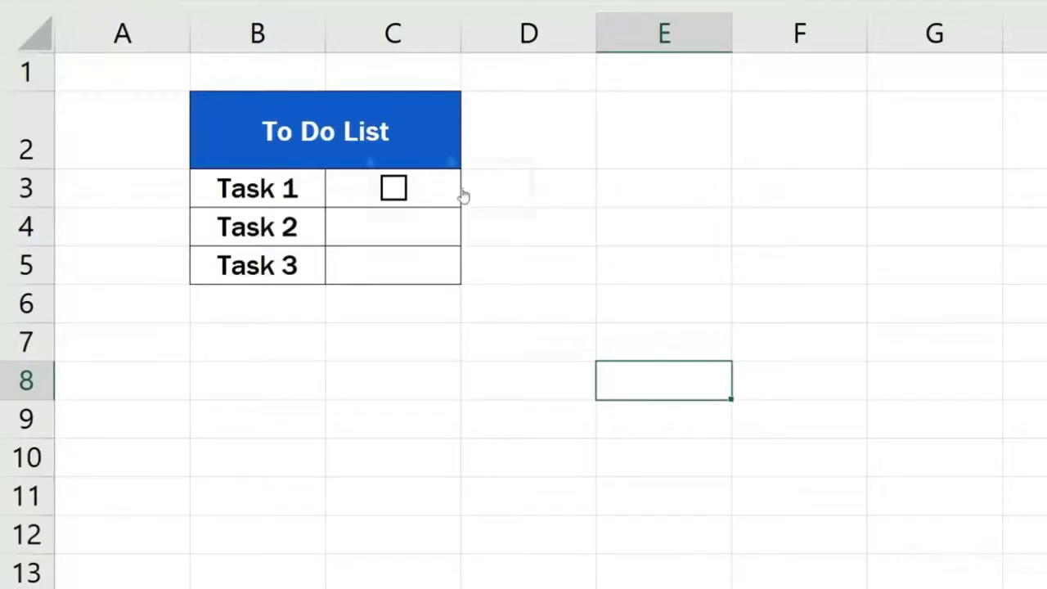
# Step: Test how far the Task 1 checkbox's active area extends by ticking and clearing it from beside the box
pyautogui.click(469, 194)
pyautogui.click(459, 191)
pyautogui.click(638, 488)
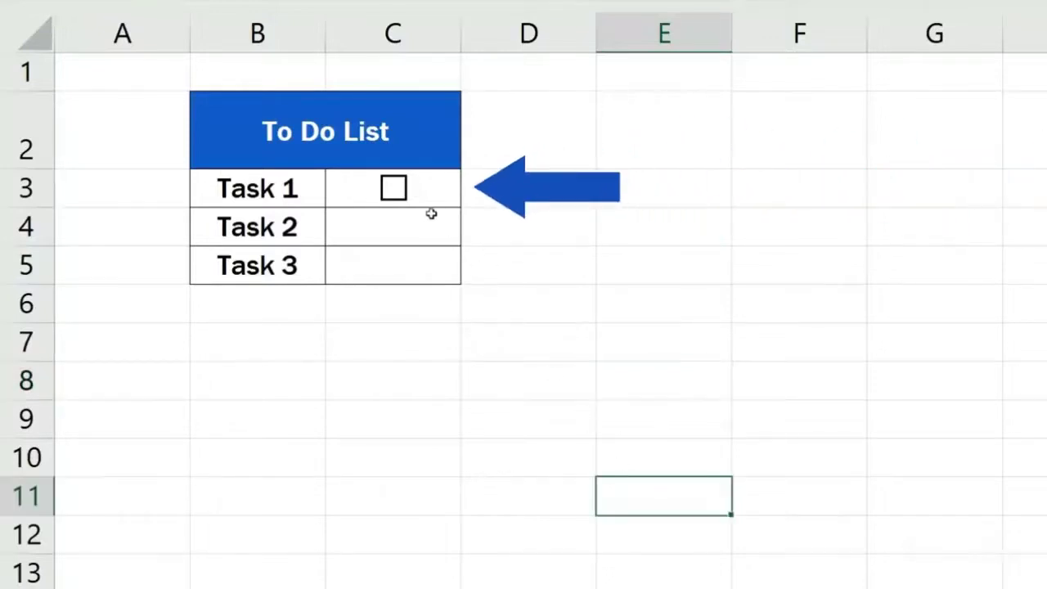
# Step: Shrink the frame of the Task 1 checkbox so it fits tightly around the box within cell C3
pyautogui.rightClick(409, 193)
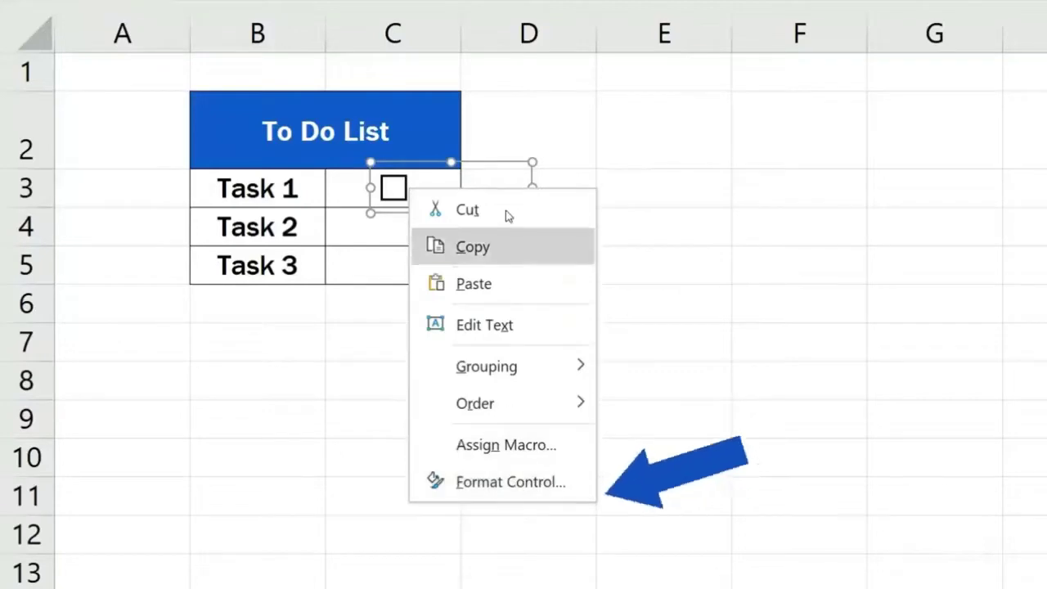
pyautogui.click(499, 172)
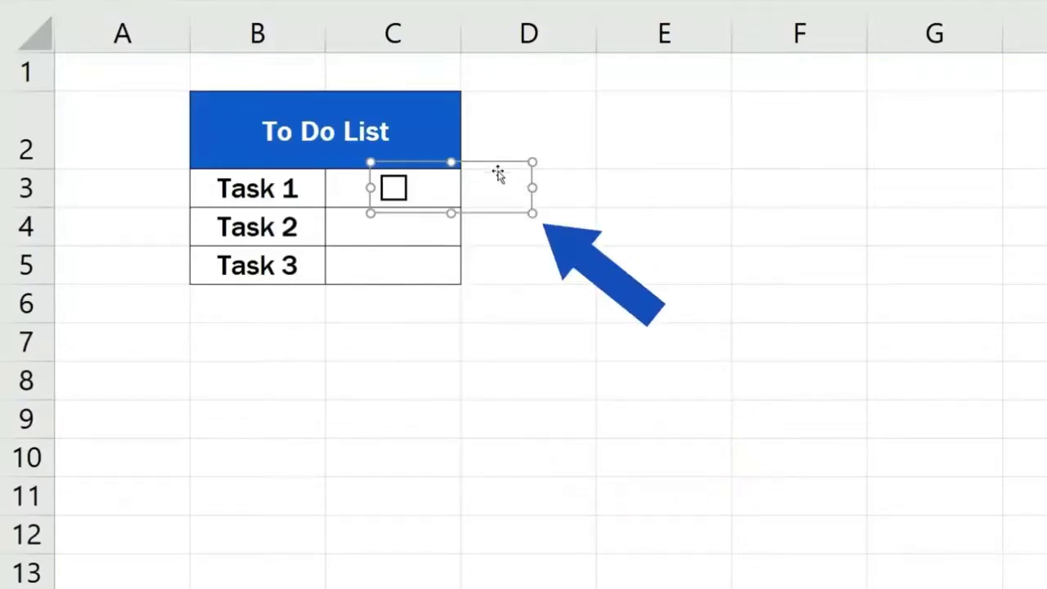
pyautogui.moveTo(509, 188); pyautogui.dragTo(410, 189)
pyautogui.click(519, 194)
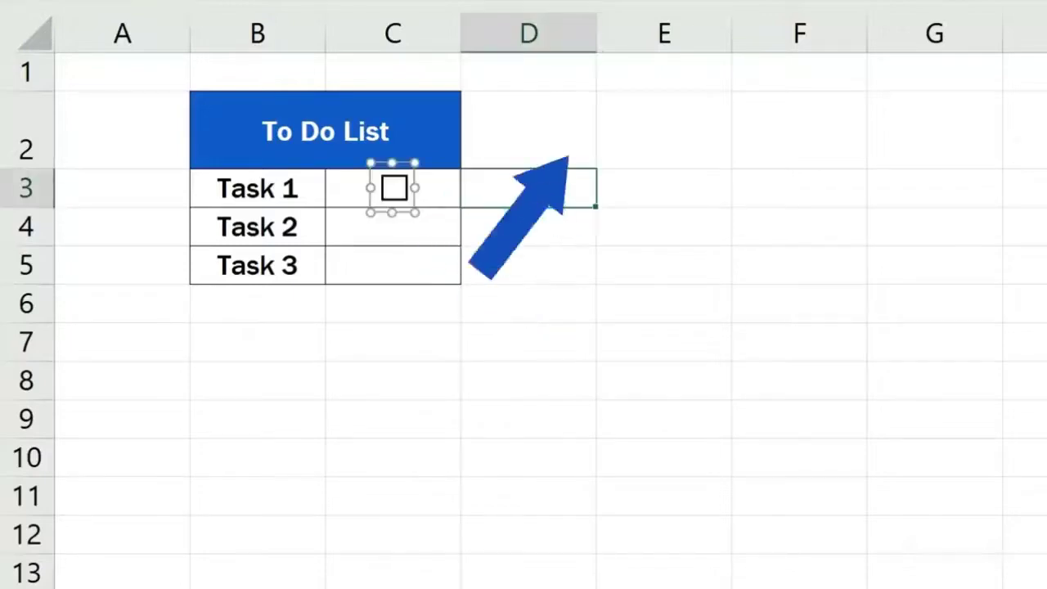
# Step: Test the resized Task 1 checkbox by ticking it and clearing it again
pyautogui.click(400, 199)
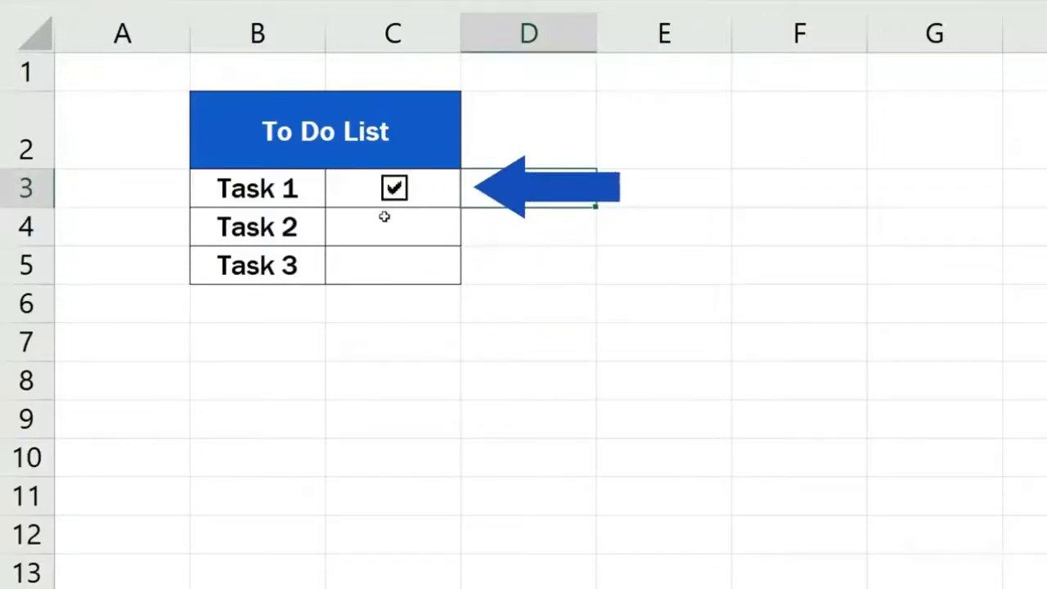
pyautogui.click(399, 200)
pyautogui.click(600, 292)
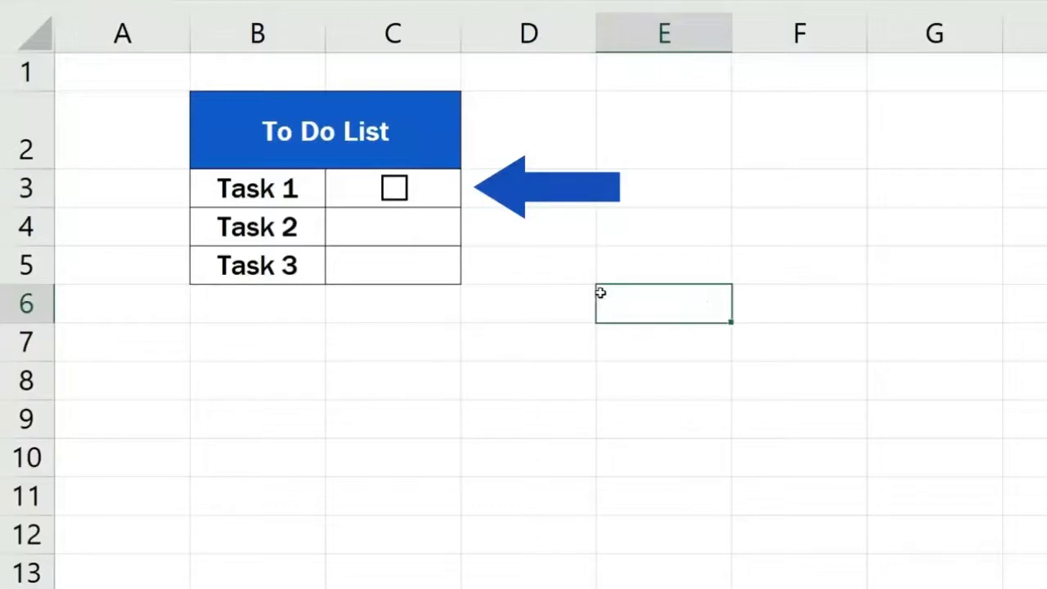
# Step: Fill cell C3 with its checkbox down to C5, covering Task 2 and Task 3
pyautogui.click(454, 193)
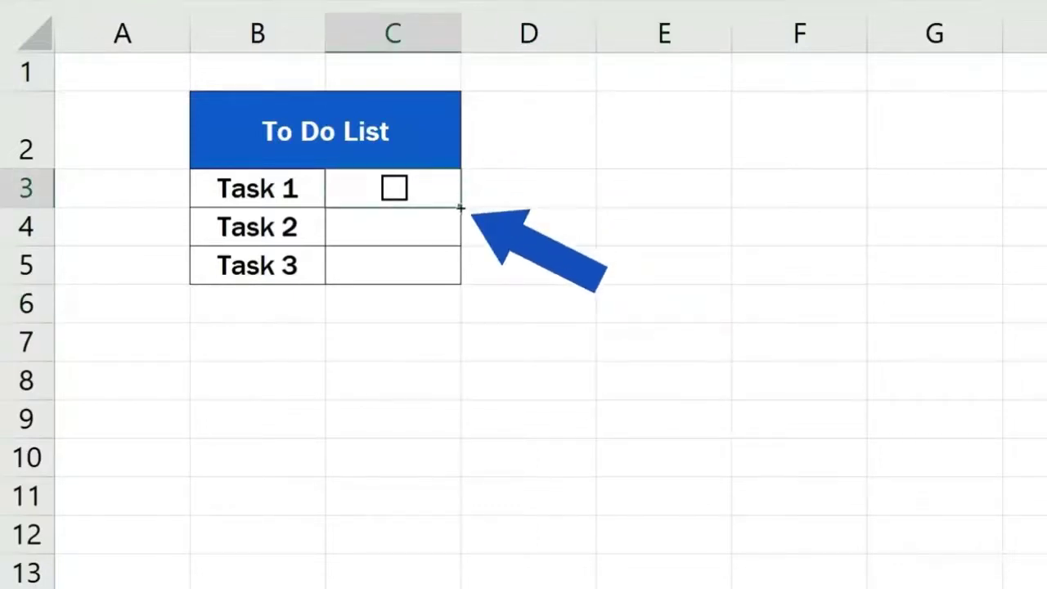
pyautogui.moveTo(461, 206); pyautogui.dragTo(468, 286)
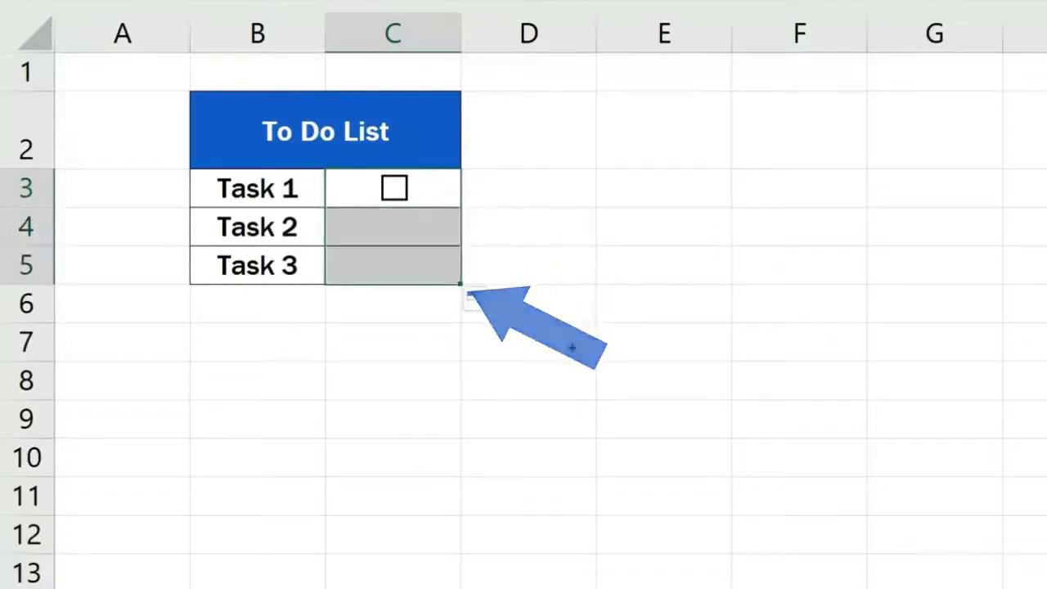
pyautogui.click(570, 346)
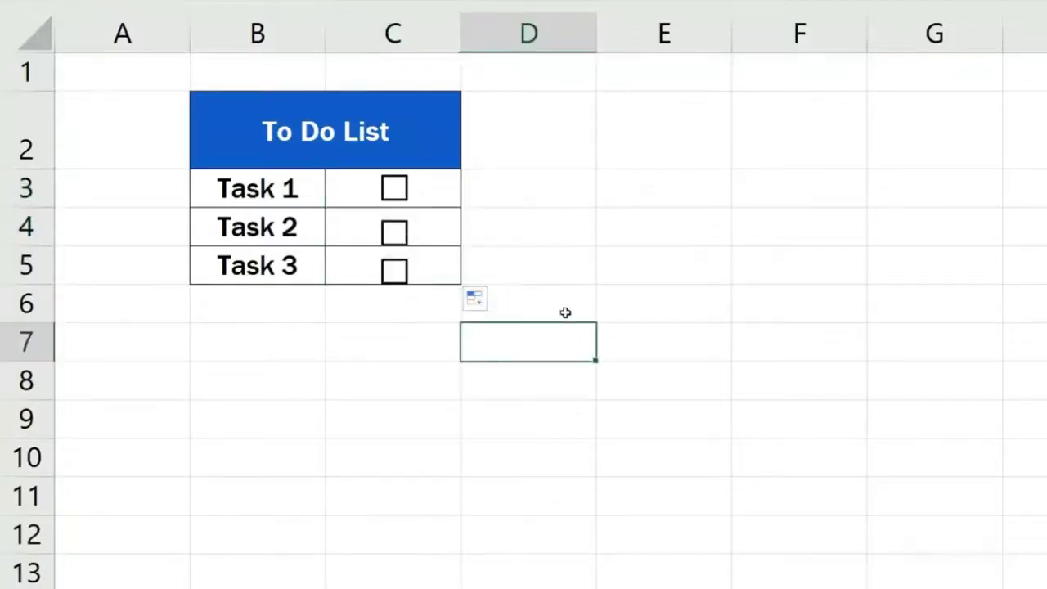
# Step: Tick the checkboxes for Task 1, Task 2 and Task 3, and clear the Task 2 checkbox again
pyautogui.click(395, 188)
pyautogui.click(398, 234)
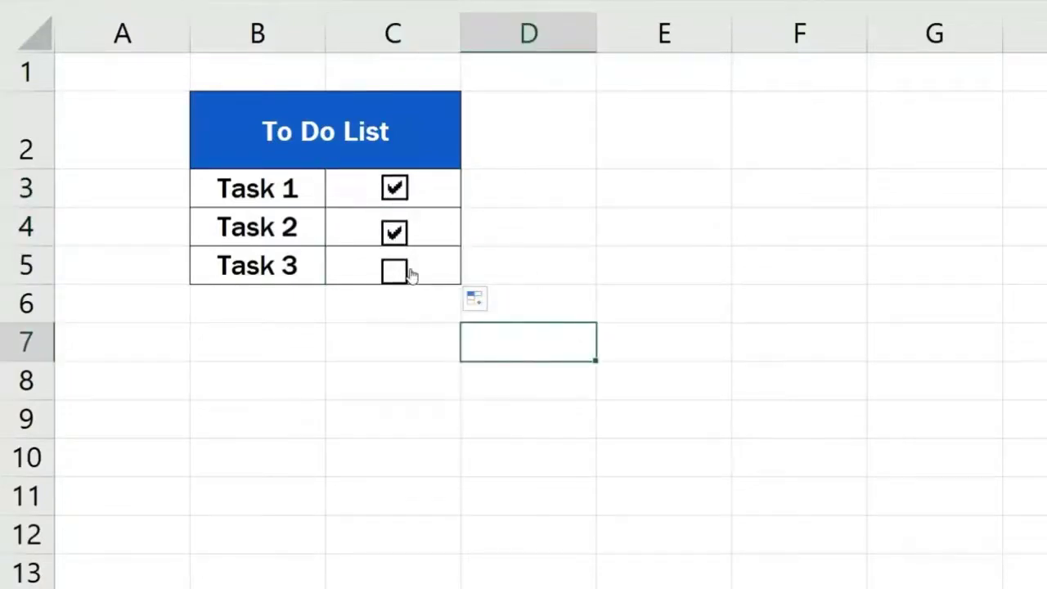
pyautogui.click(401, 273)
pyautogui.click(399, 235)
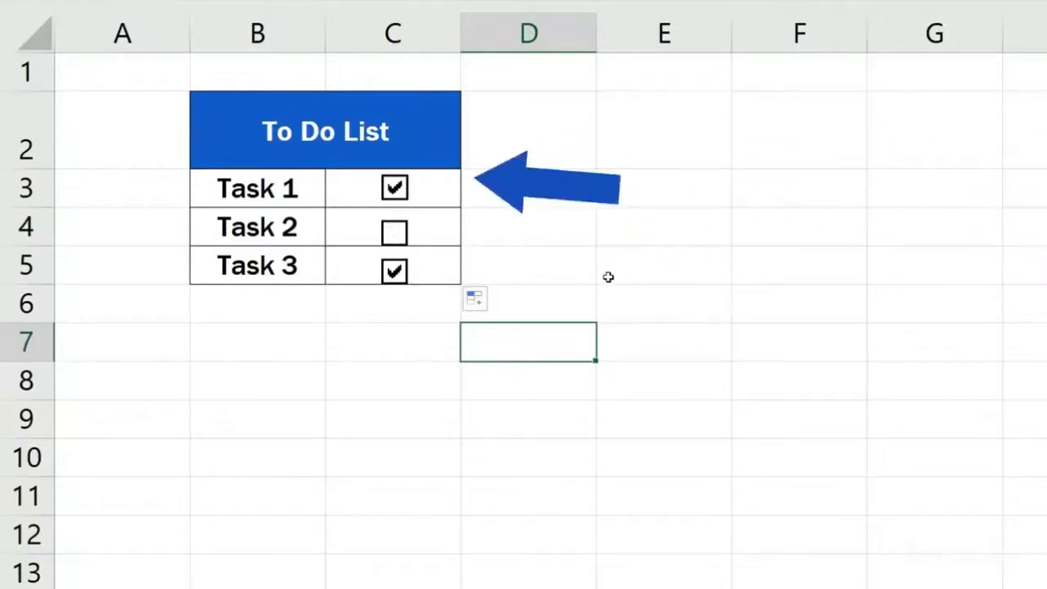
# Step: Cut the Task 2 checkbox out of cell C4
pyautogui.rightClick(400, 232)
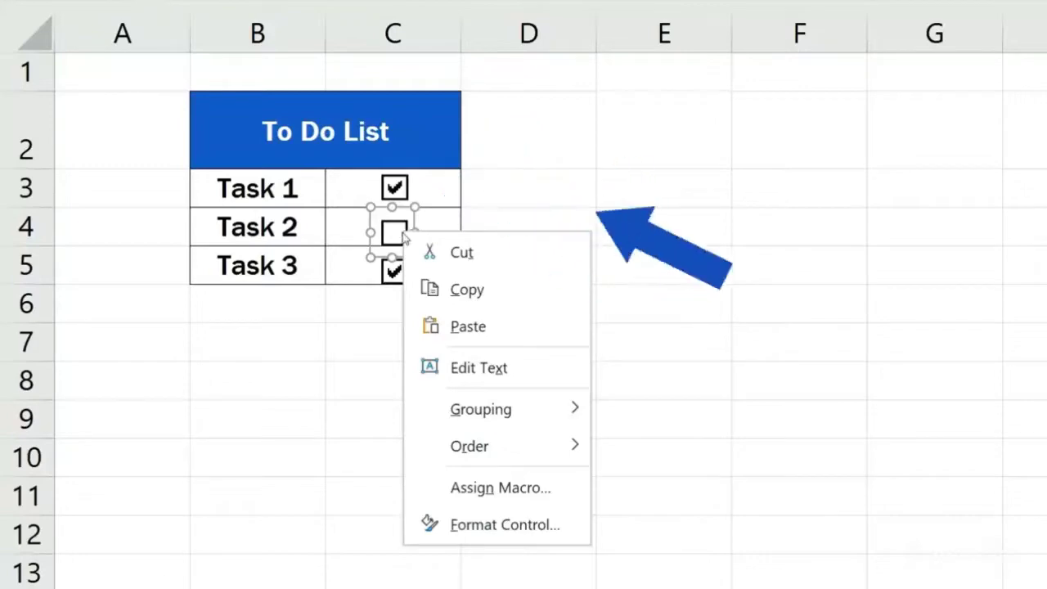
pyautogui.click(496, 259)
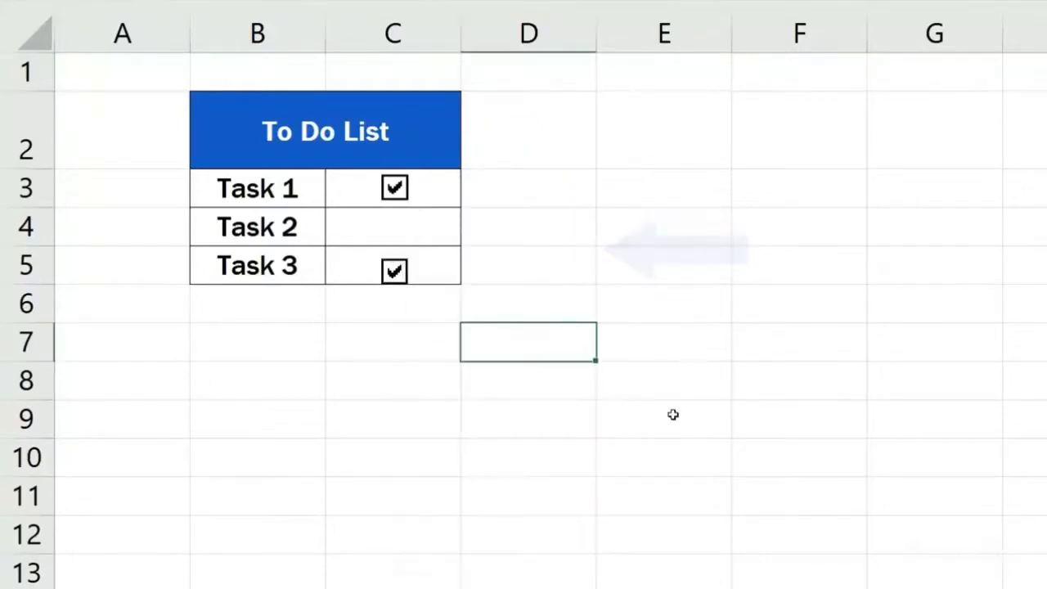